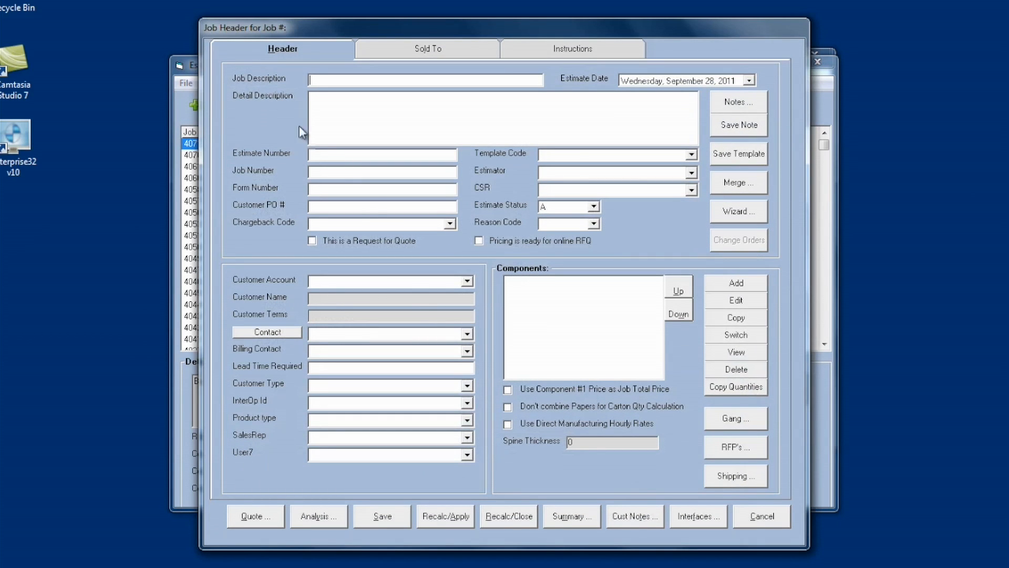
Add a Digital/High Speed Copying component to the job and set its first quantity to 1.
click(733, 284)
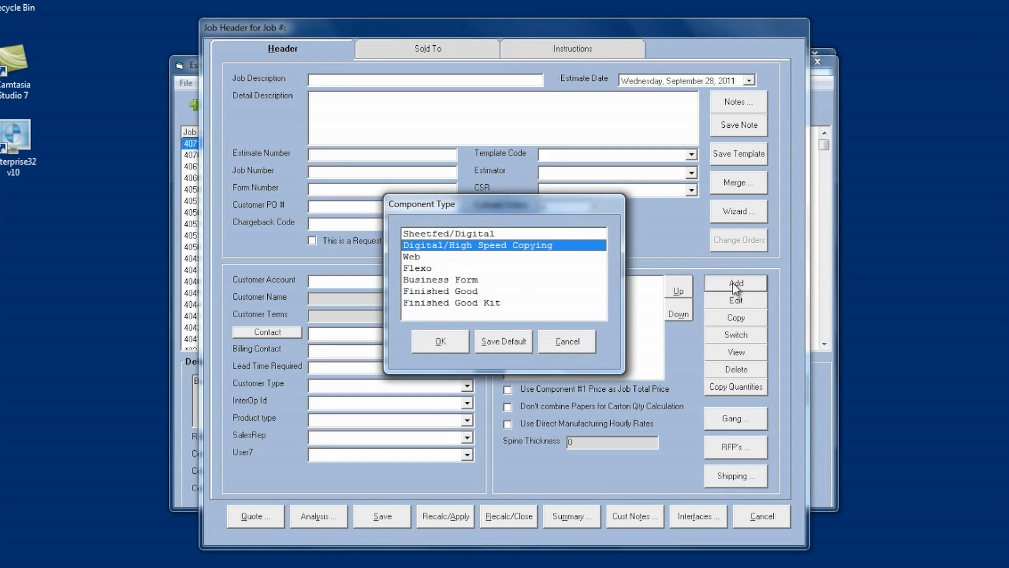
click(442, 345)
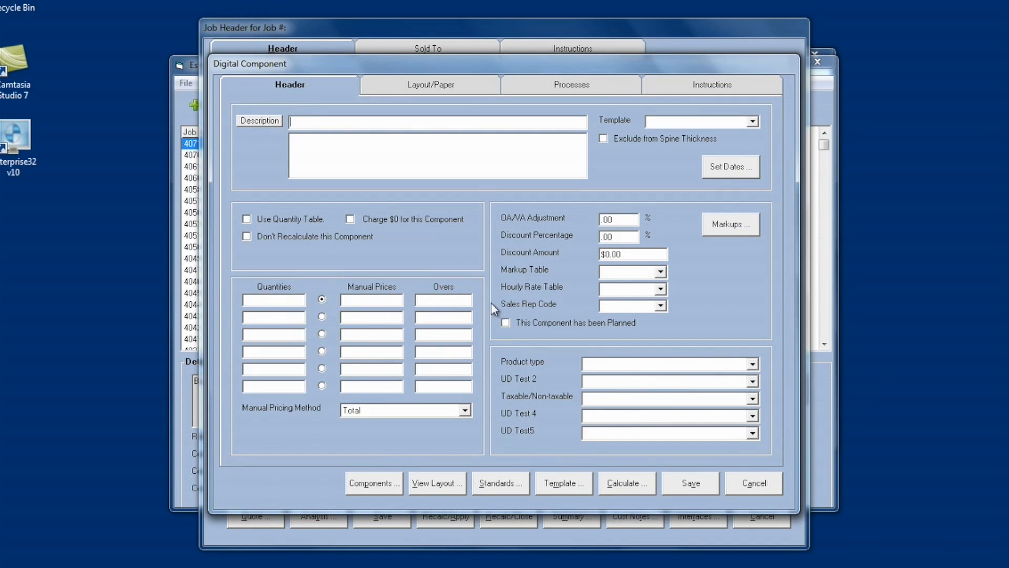
click(266, 300)
text(1)
Set the component's markups for all six quantities to 25% production, 20% material and 20% stock.
click(725, 226)
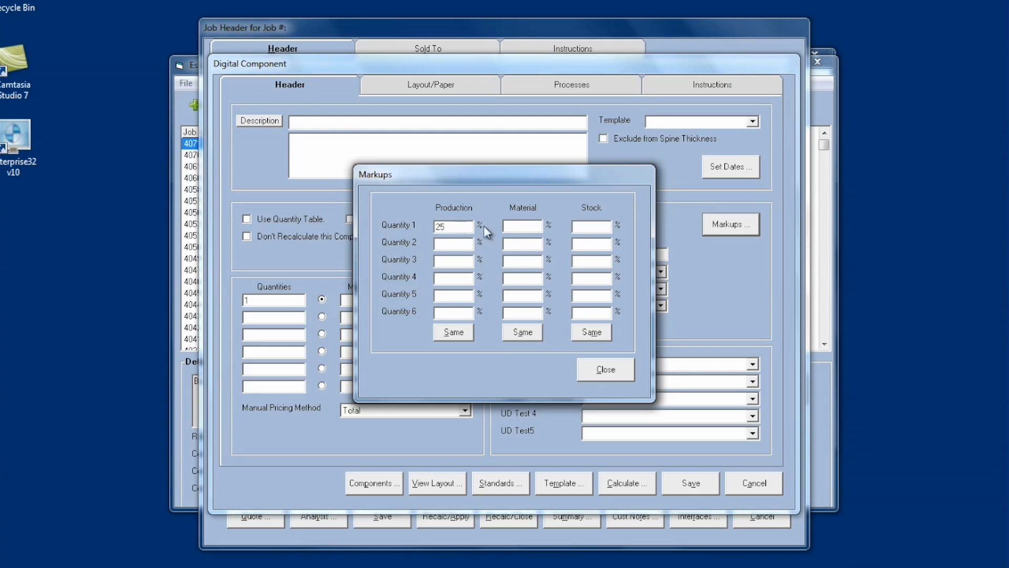
click(519, 226)
text(20)
click(578, 225)
text(20)
click(453, 338)
click(521, 333)
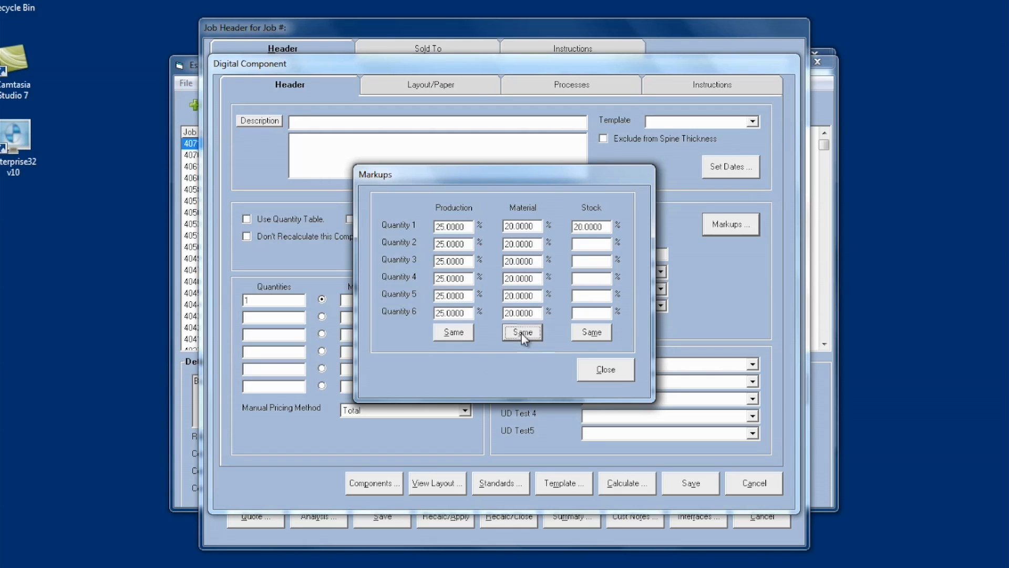
click(602, 332)
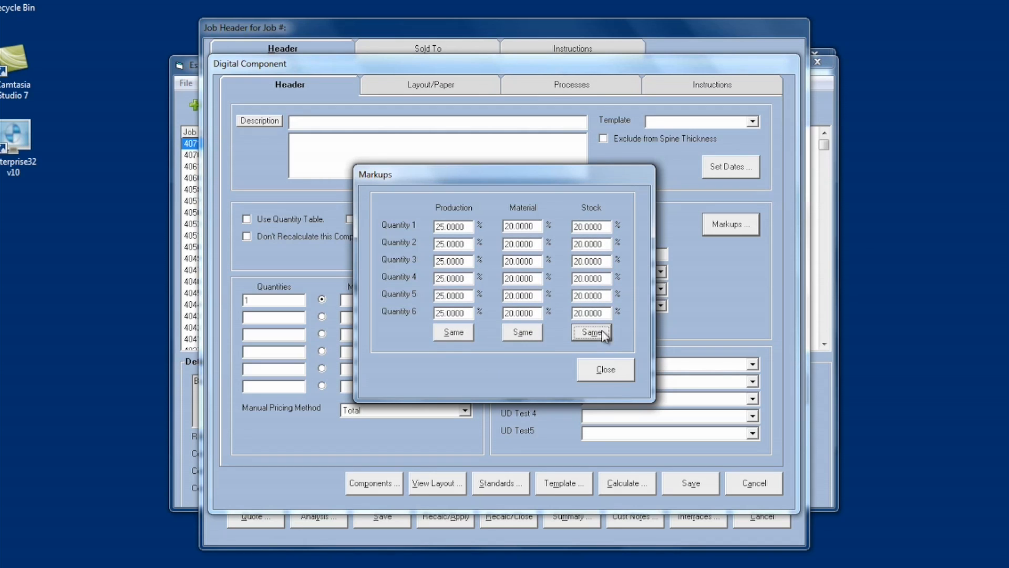
click(617, 373)
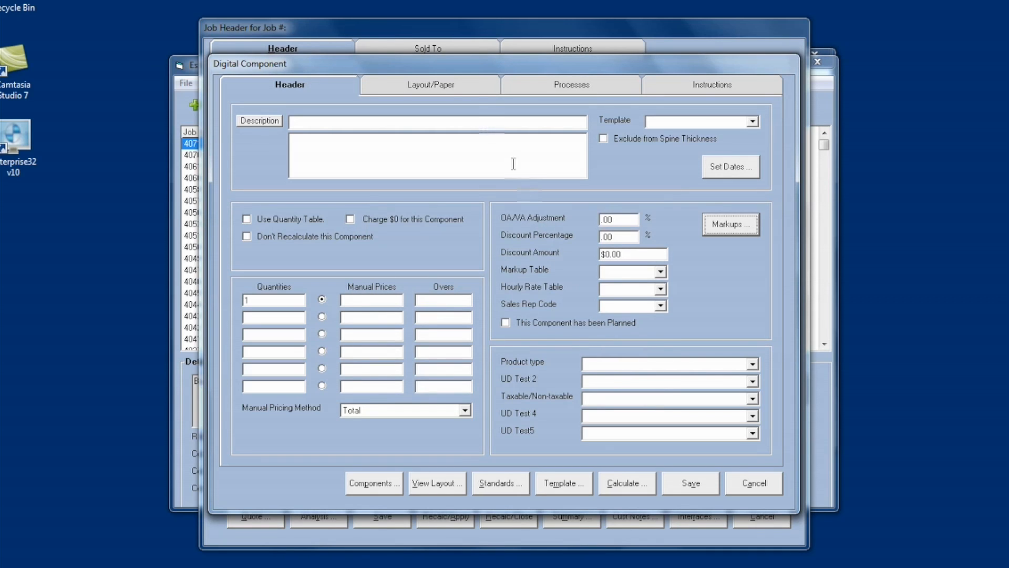
Set 1 one-sided general/BW sheet and an 8.5 x 11 final page size, copying that size to the flat, press sheet and parent sizes.
click(453, 89)
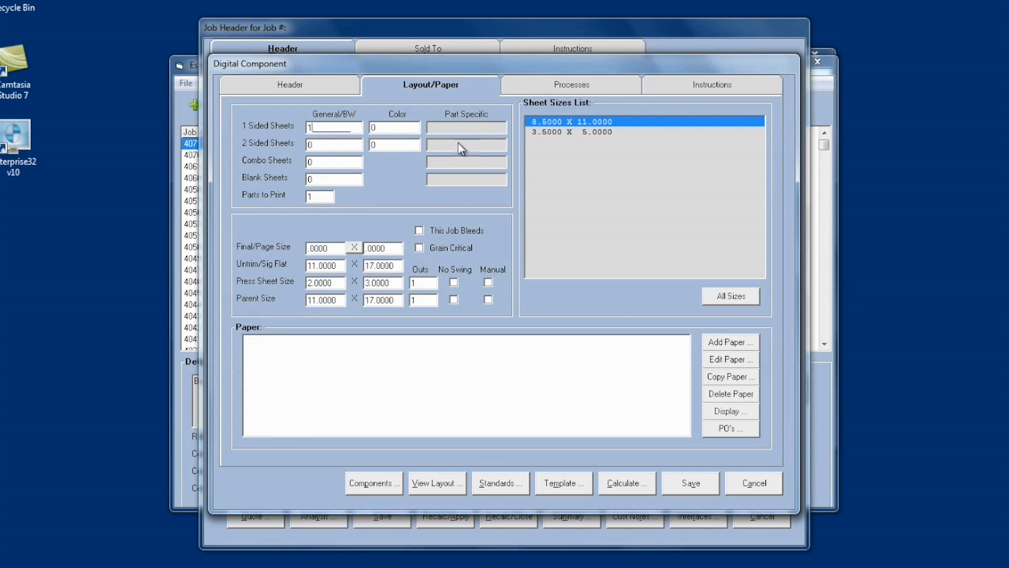
text(1)
drag(328, 248, 329, 248)
click(352, 248)
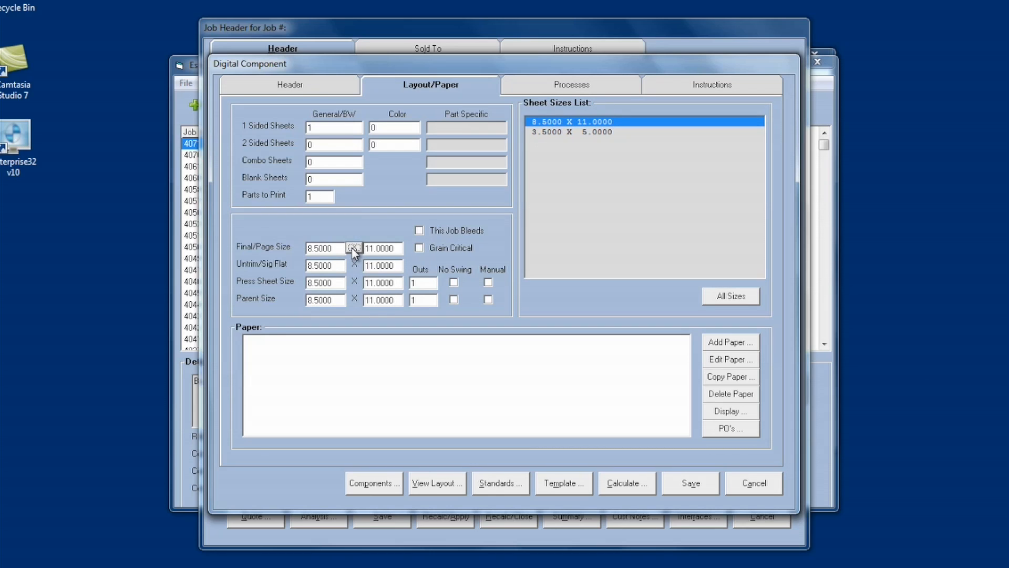
Save the component's settings as a Default Template, and discard the open component.
click(549, 90)
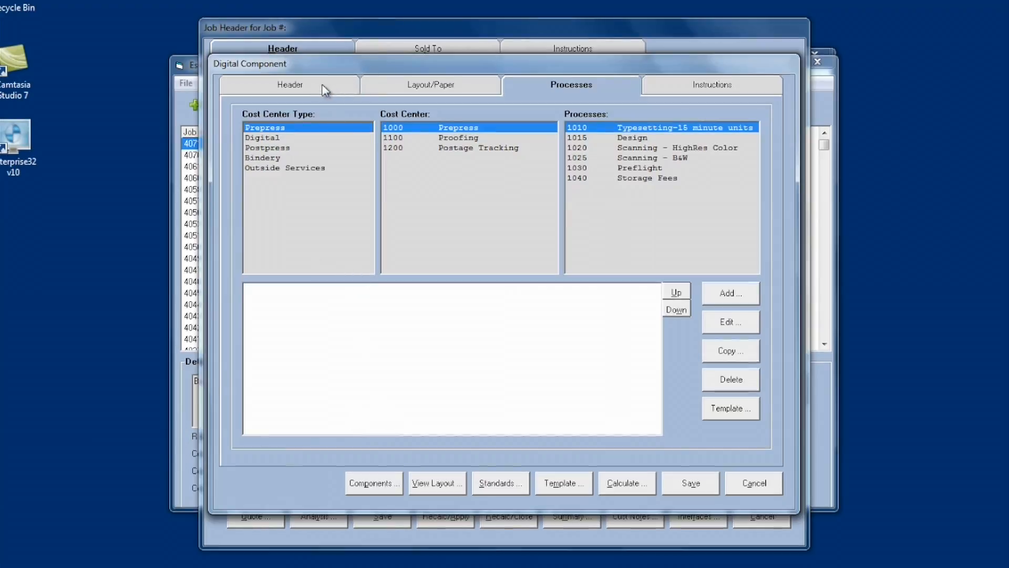
click(581, 489)
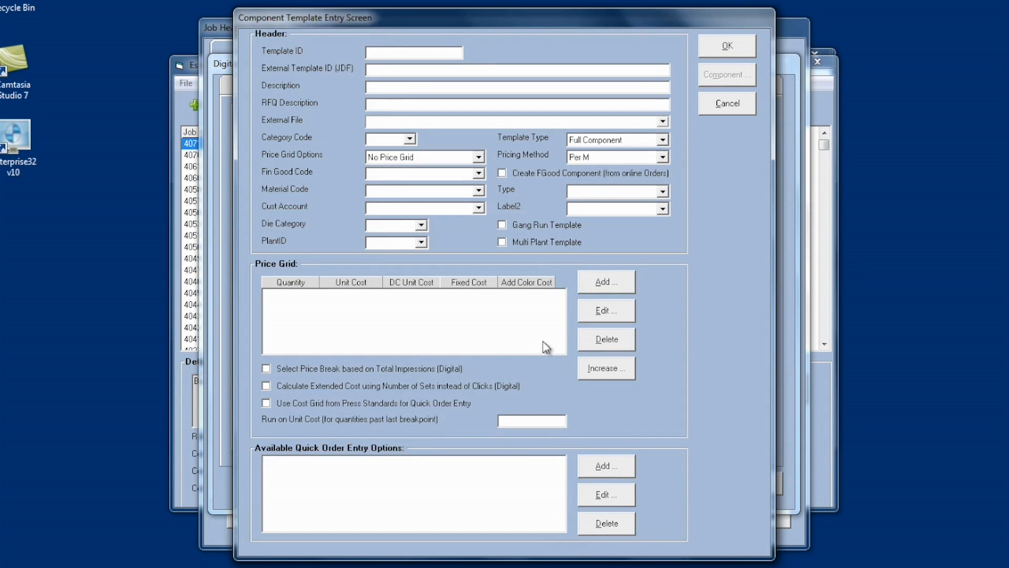
click(663, 139)
click(621, 180)
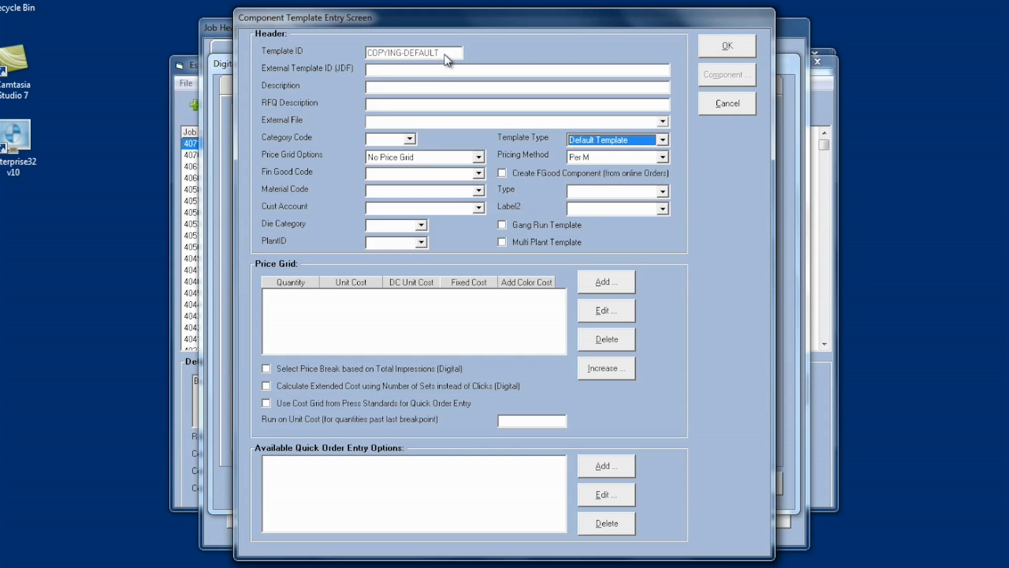
click(730, 46)
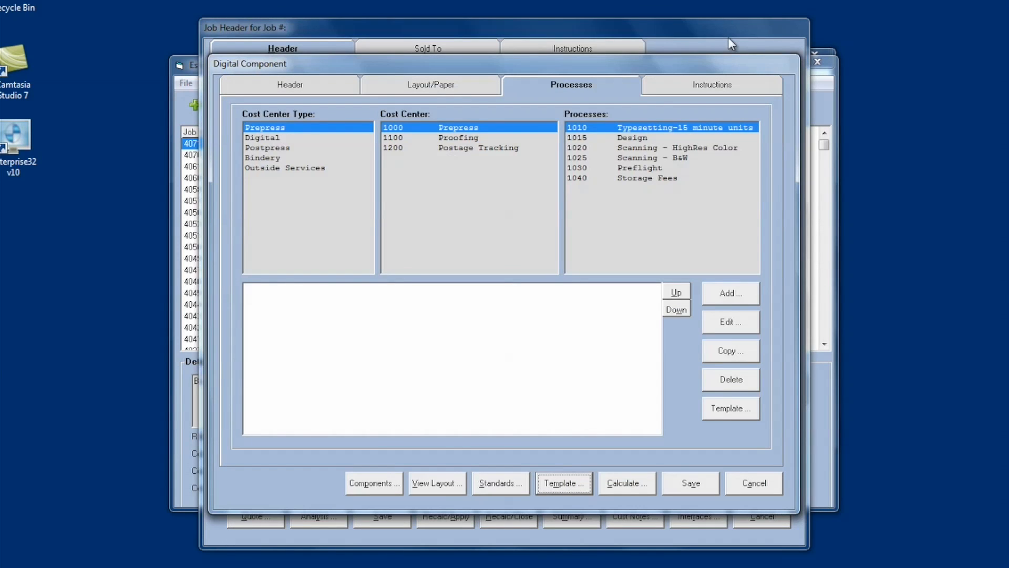
click(756, 487)
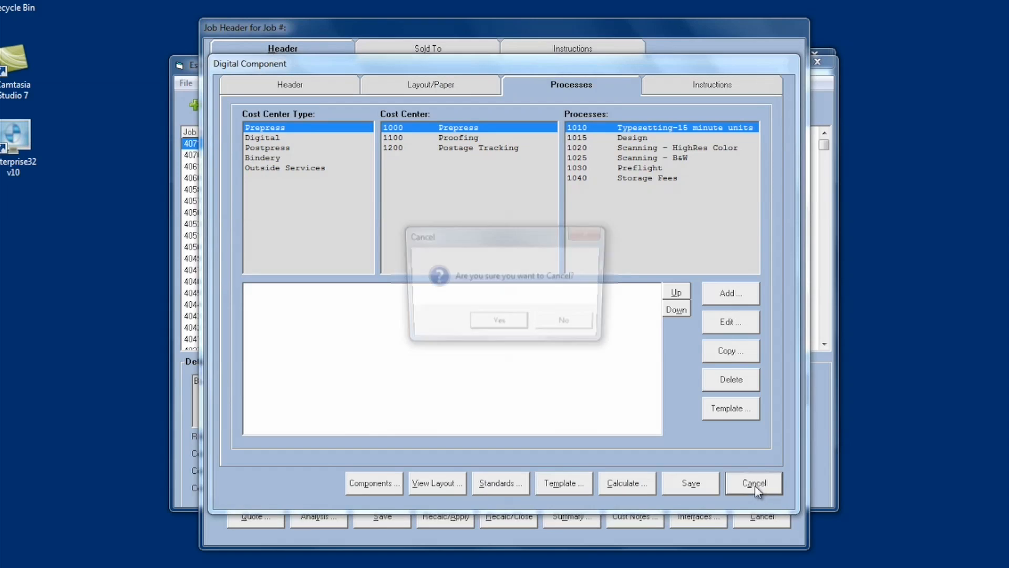
click(499, 321)
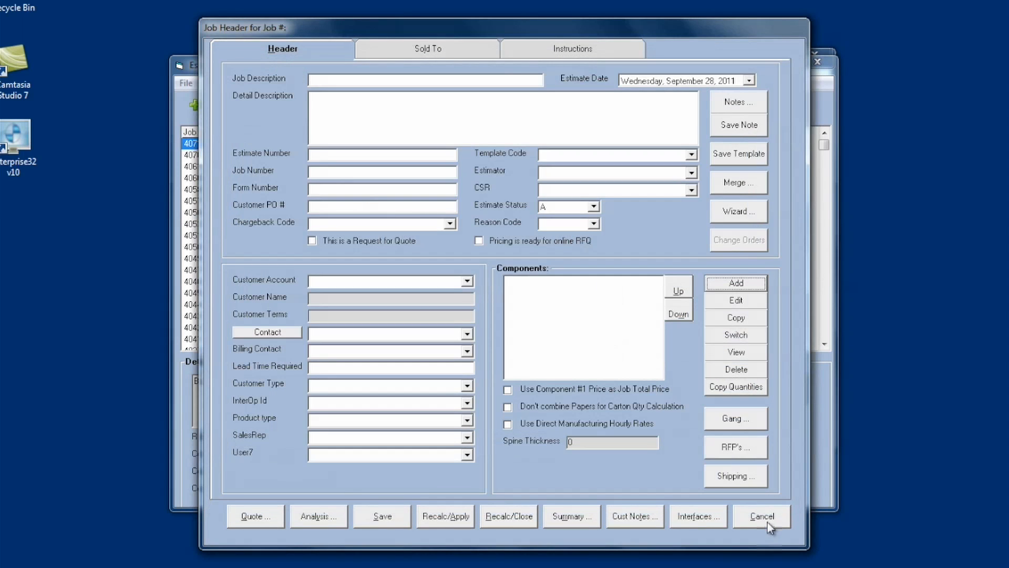
Add another Digital/High Speed Copying component to check its default quantity, markups and layout, and cancel it.
click(734, 284)
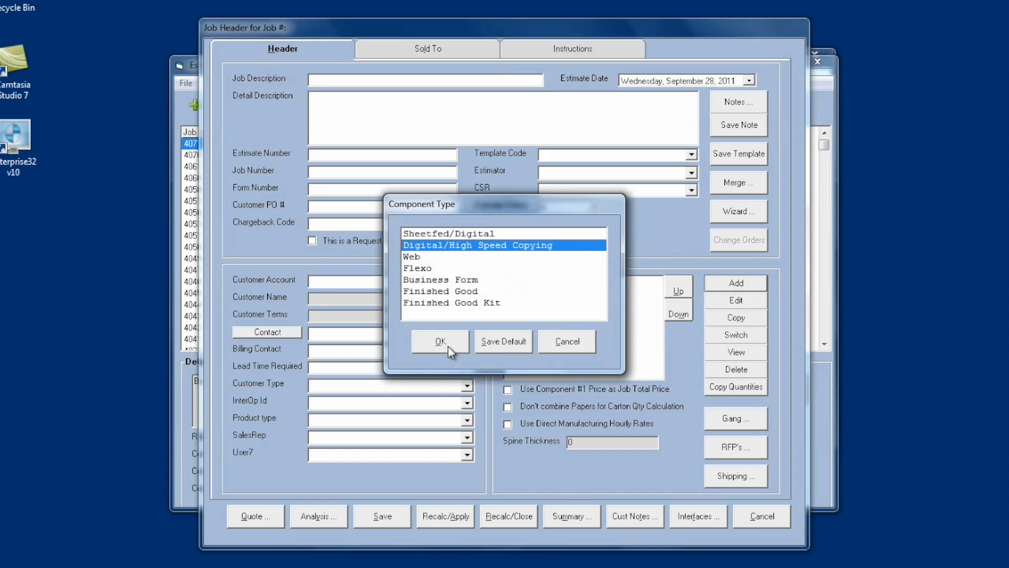
click(441, 342)
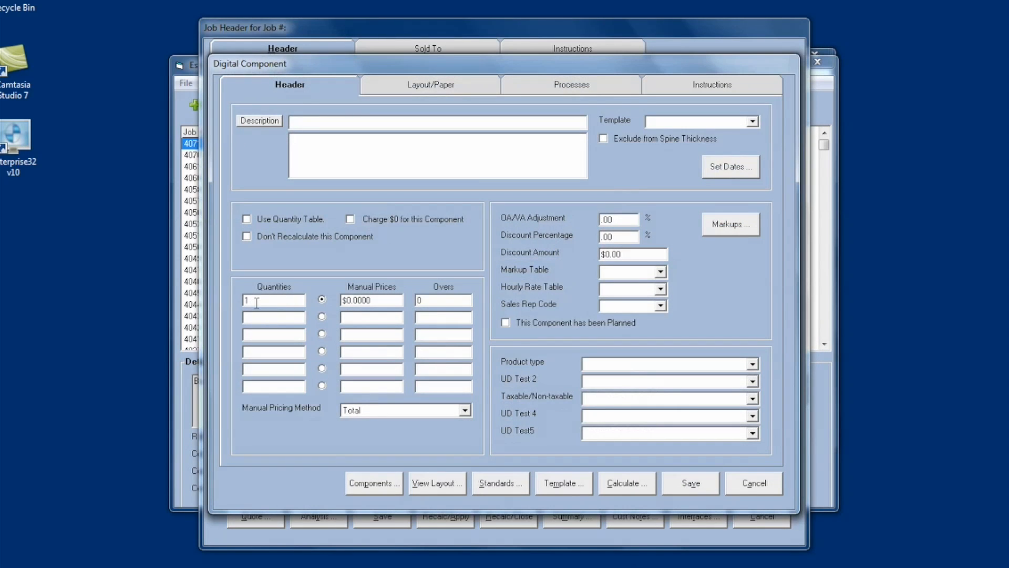
click(742, 226)
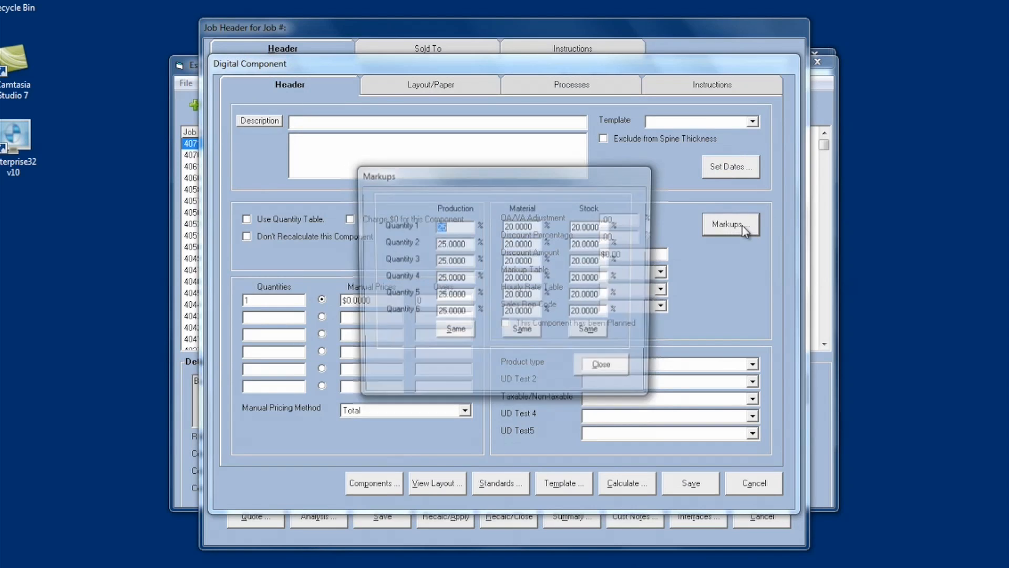
click(605, 369)
click(464, 93)
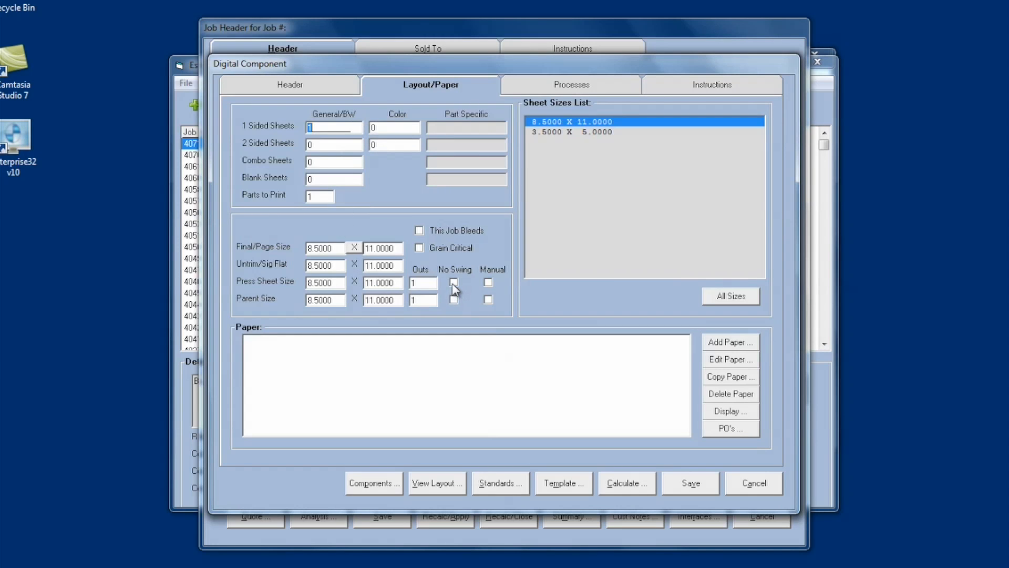
click(768, 481)
click(498, 325)
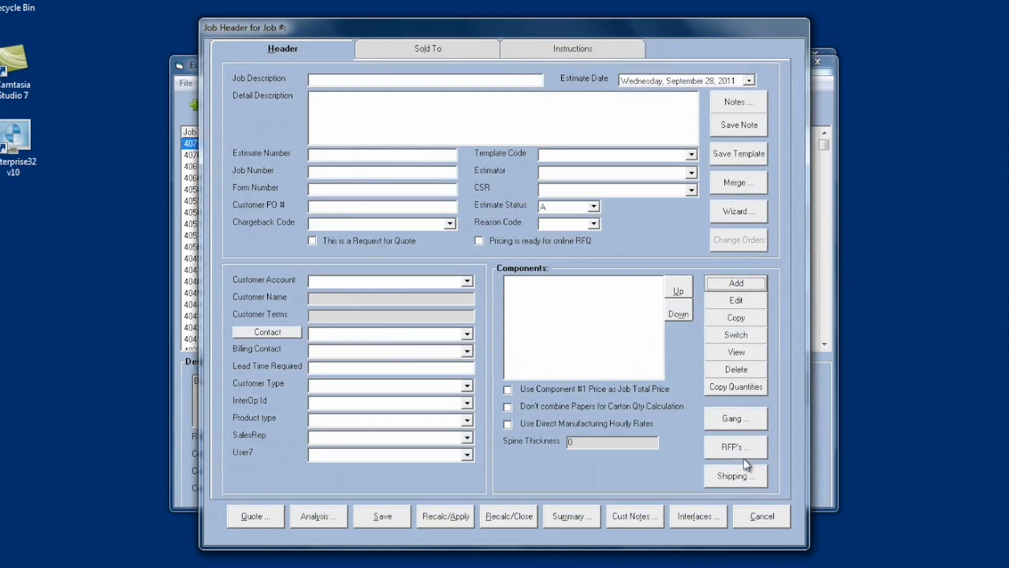
Start a new Outside Services process in a new Digital/High Speed Copying component.
click(730, 288)
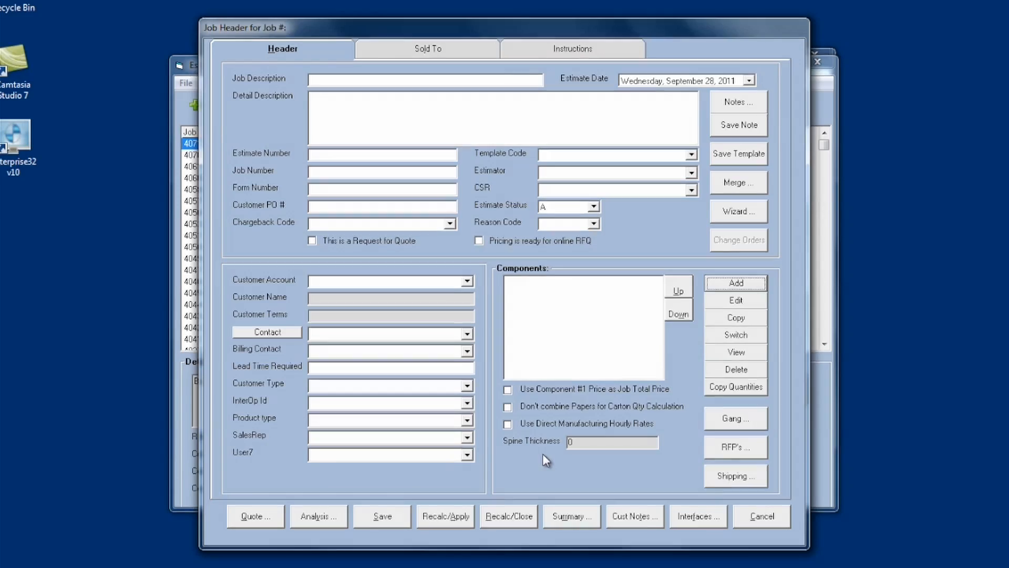
click(730, 283)
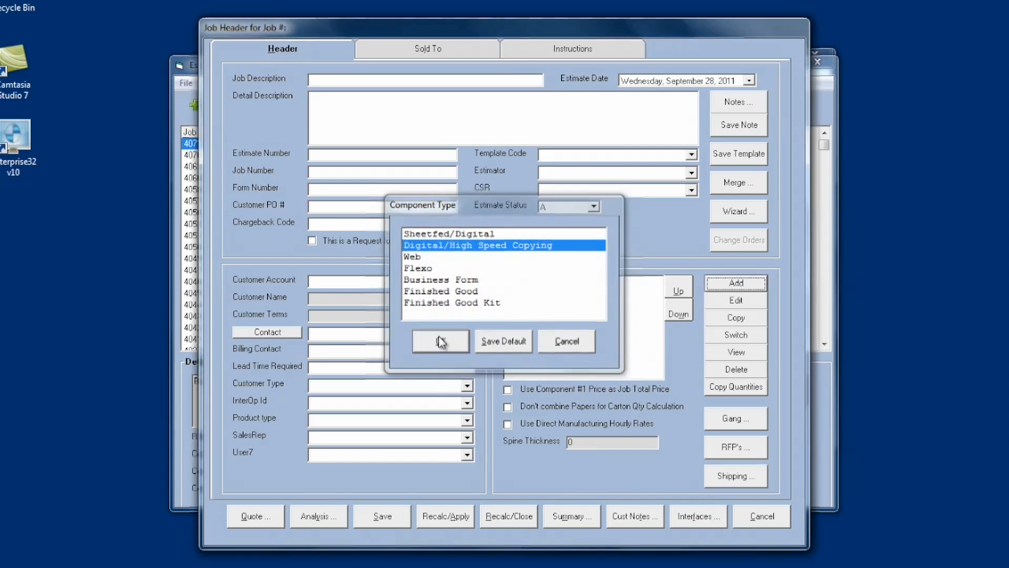
click(444, 335)
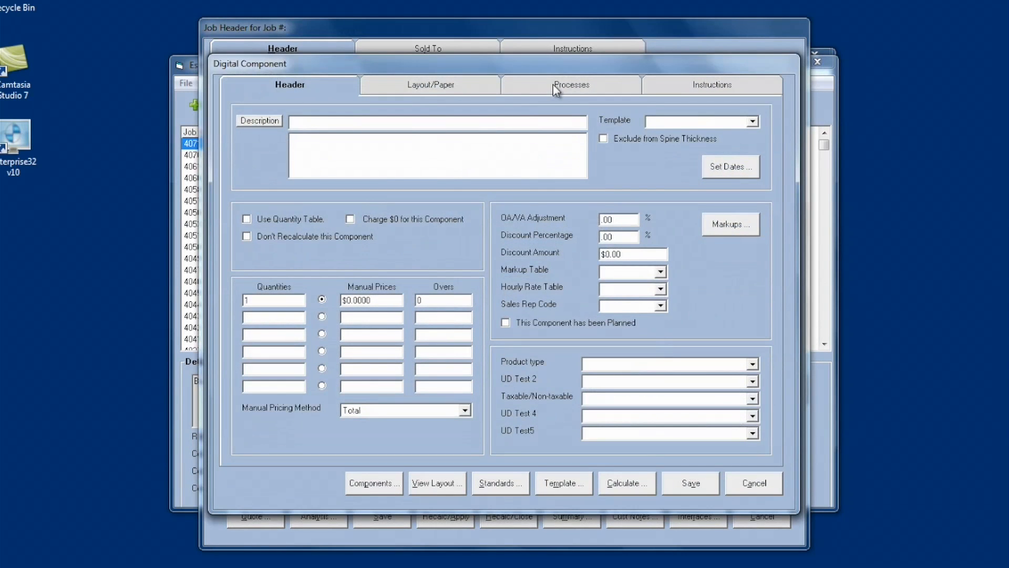
click(576, 90)
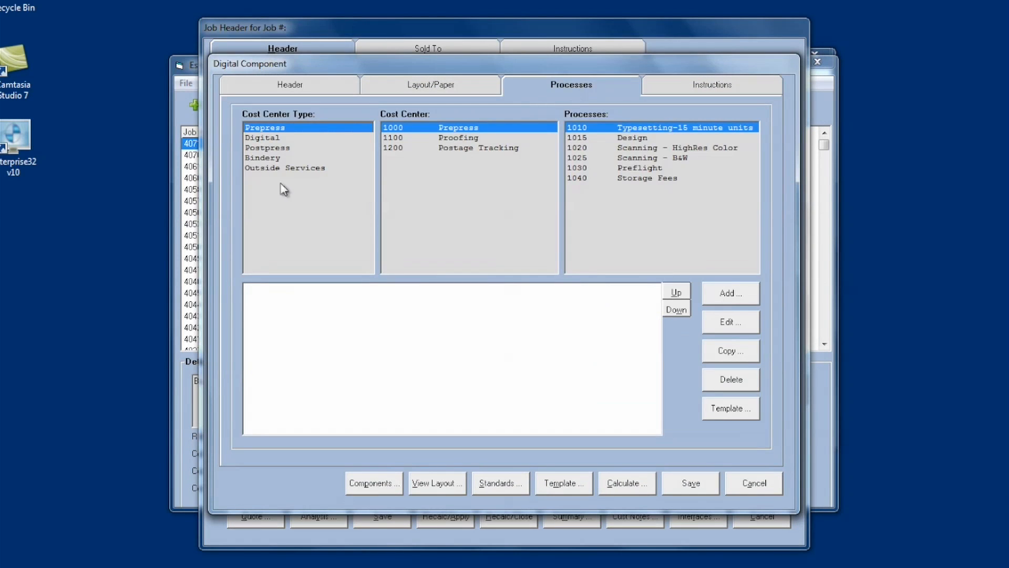
click(286, 168)
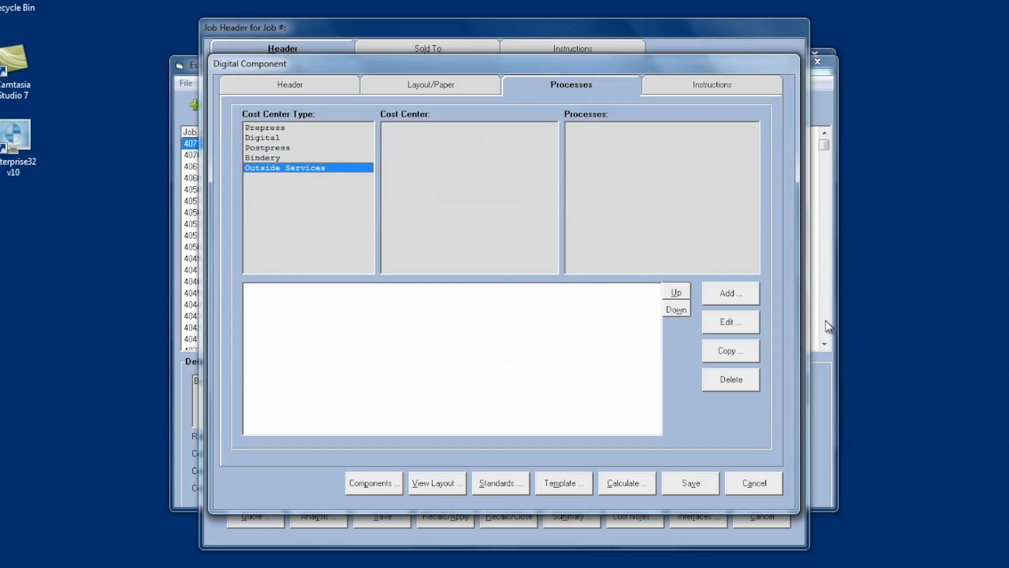
click(741, 293)
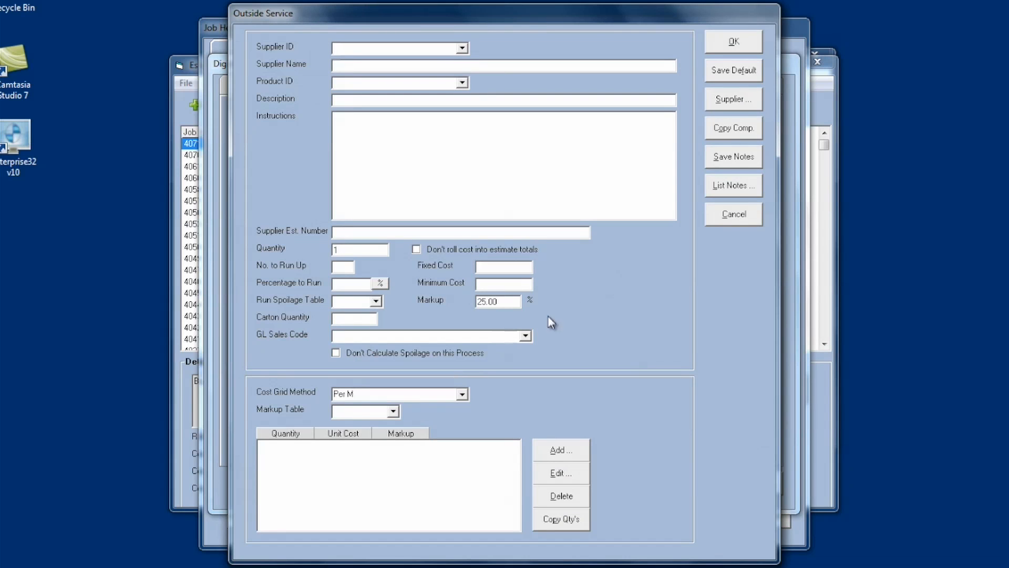
Set the outside service's markup to 35%, its cost grid method to Per Each and its run spoilage table to 100.
click(501, 301)
text(35)
click(462, 393)
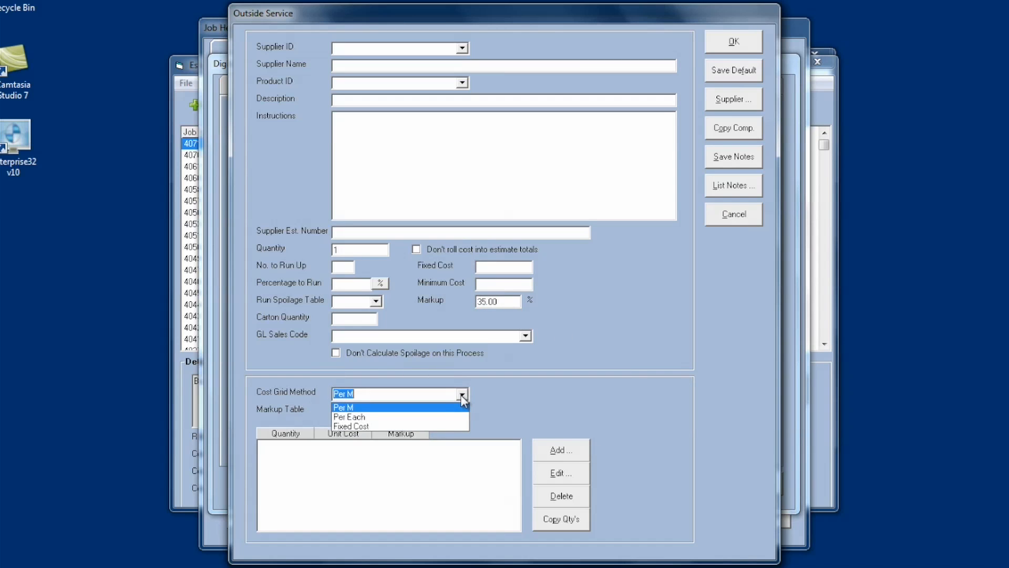
click(355, 416)
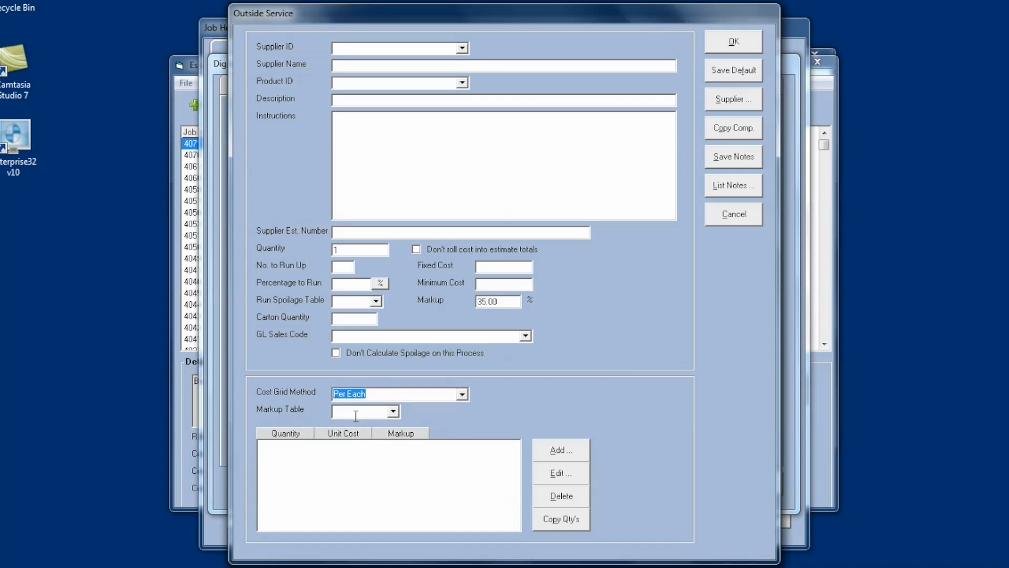
click(376, 301)
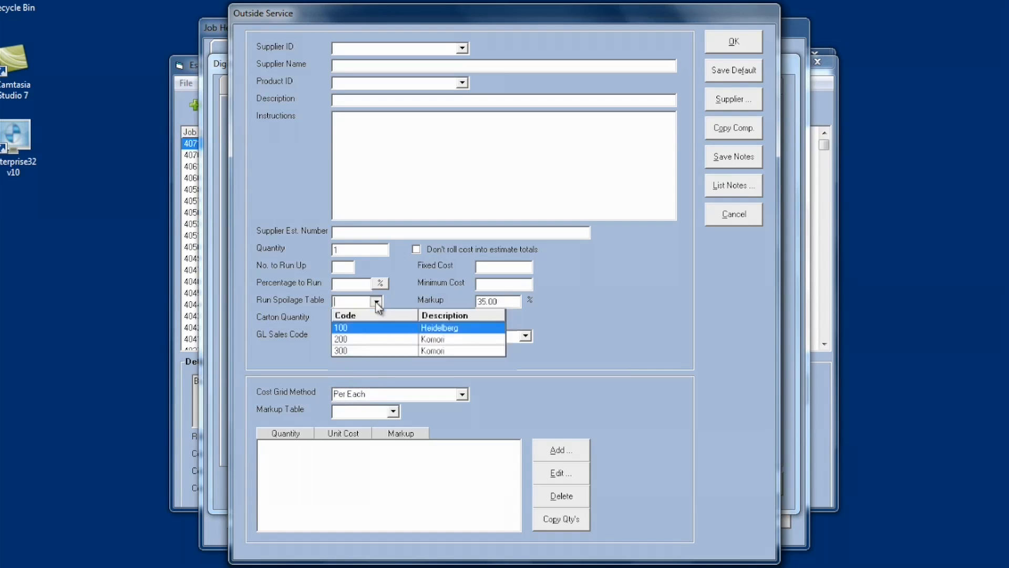
click(366, 328)
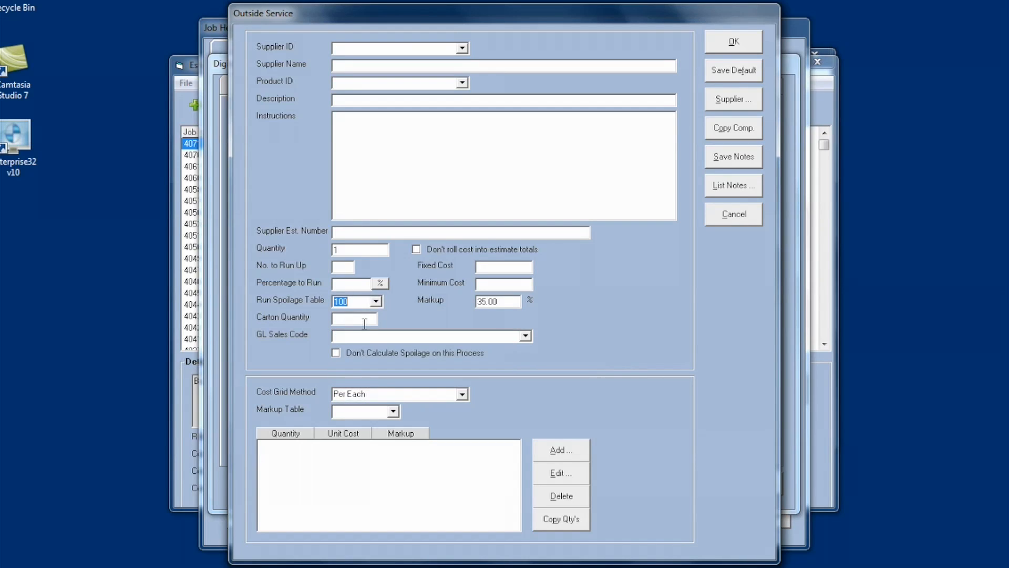
Save the outside service's markup and cost method as the defaults, close the form and open a new outside service to check them.
click(730, 74)
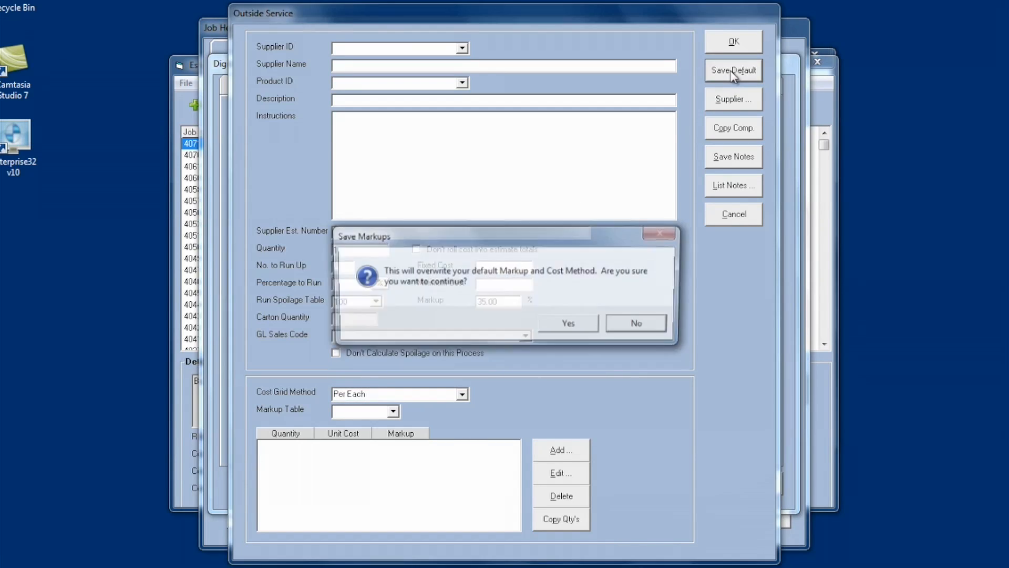
click(569, 328)
click(742, 215)
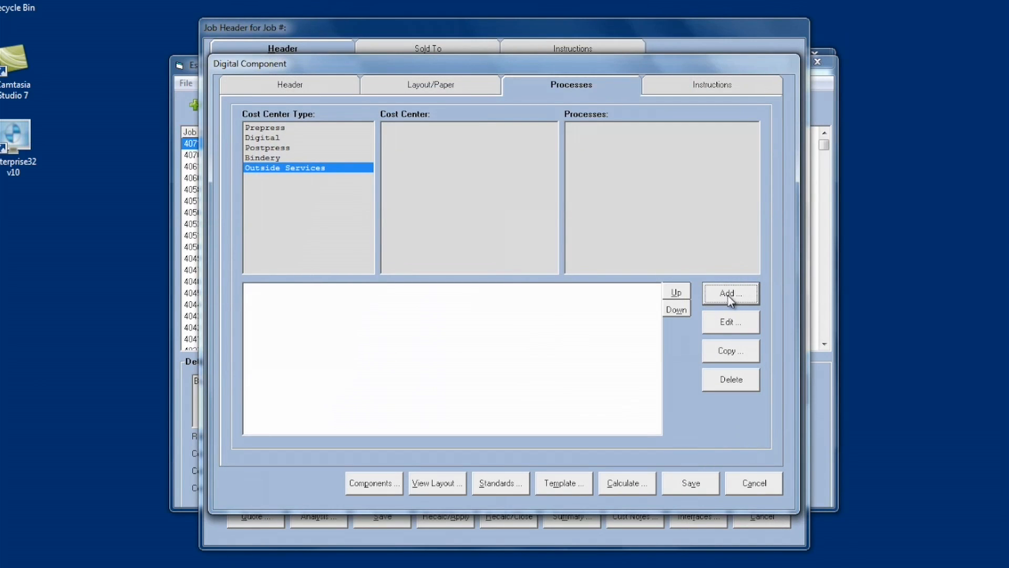
click(730, 293)
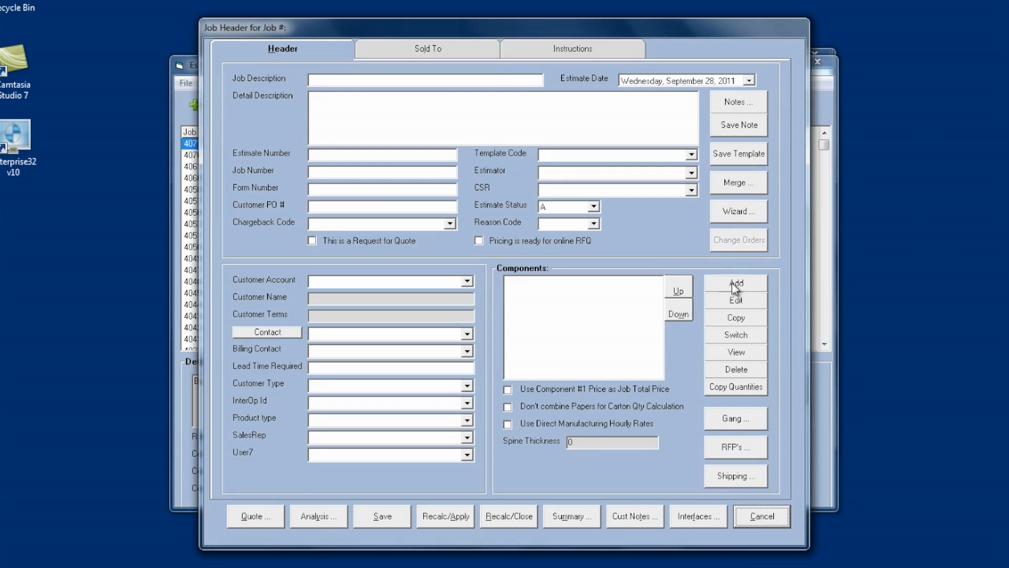
Save Flexo as the default component type, and close the component type selection without adding a component.
click(736, 283)
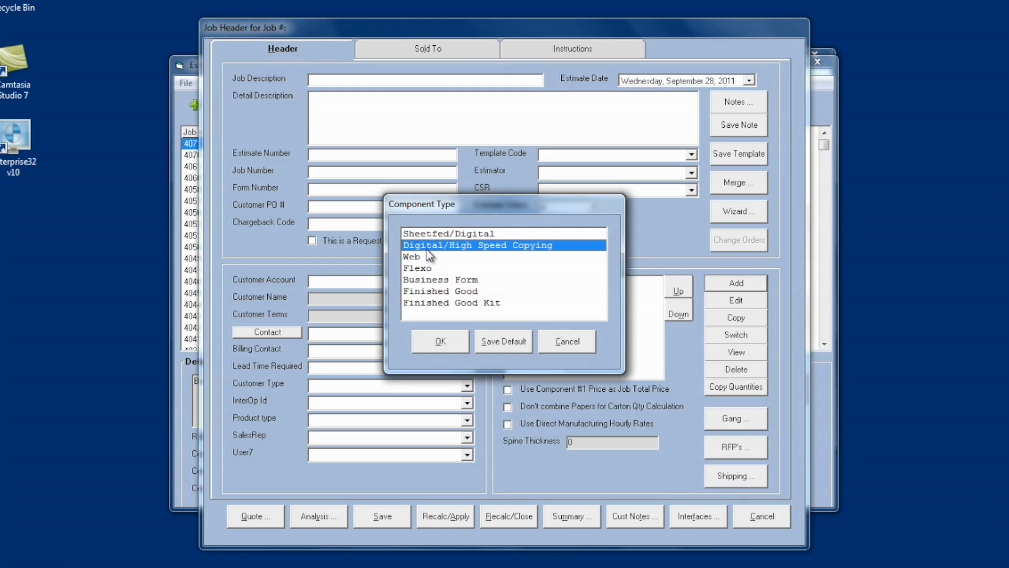
click(423, 269)
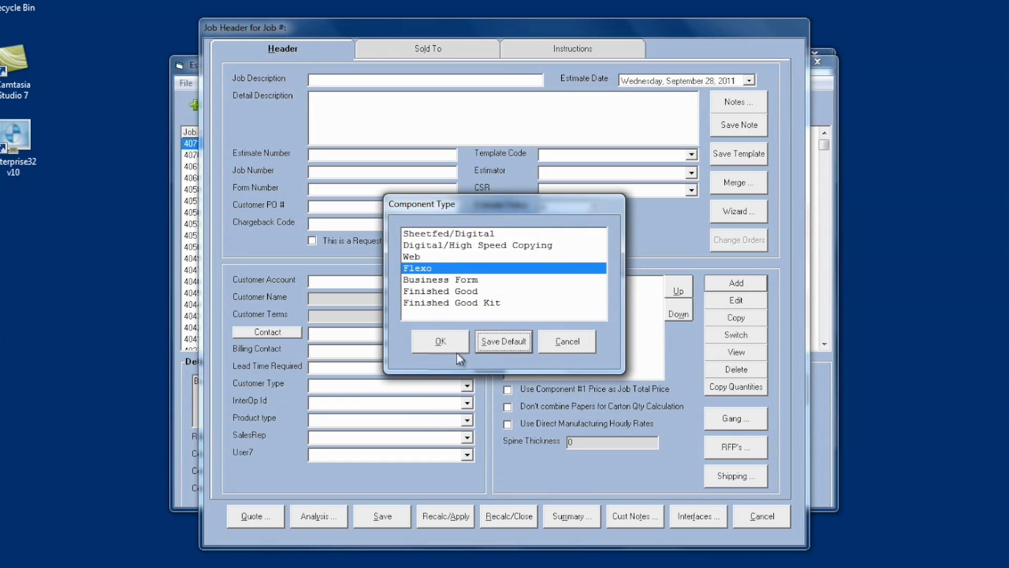
click(569, 345)
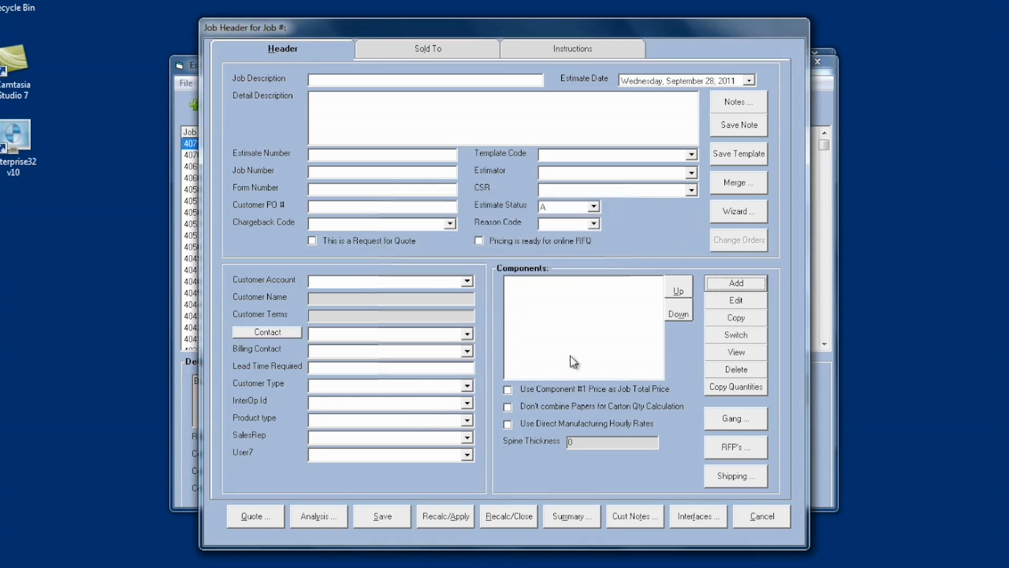
Reopen the component type selection to check the saved default, and cancel it along with the new estimate.
click(729, 286)
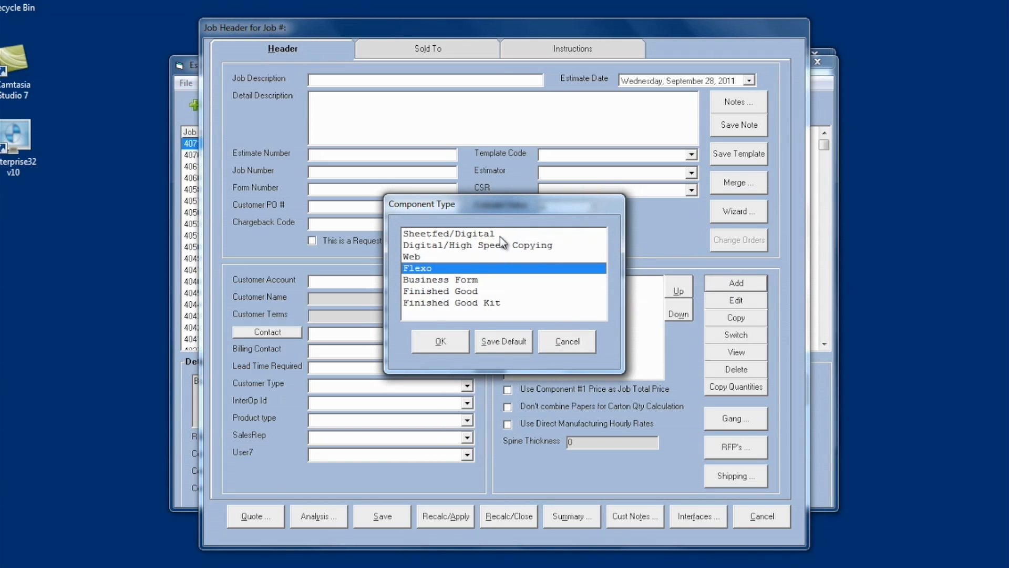
click(568, 342)
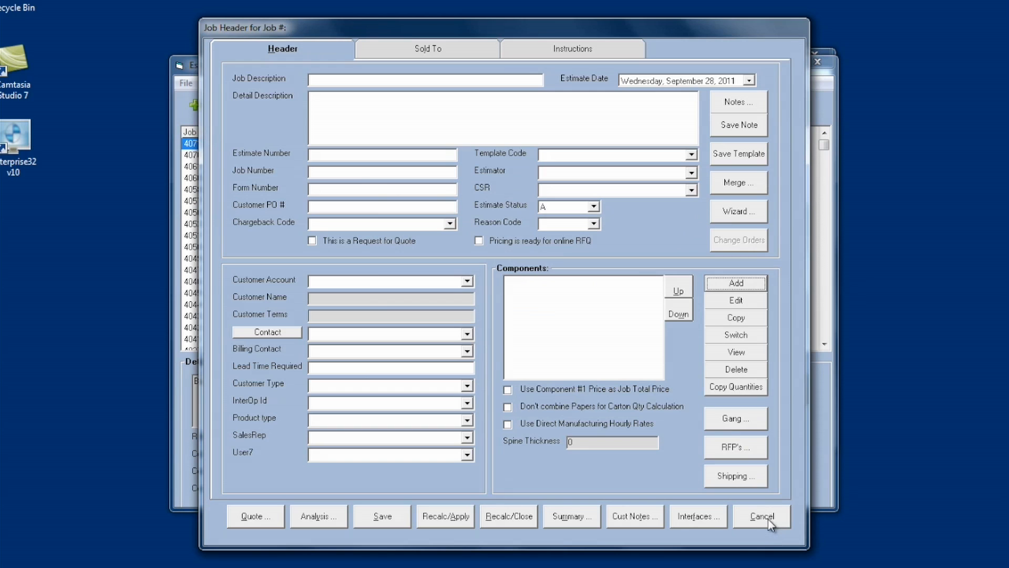
click(768, 518)
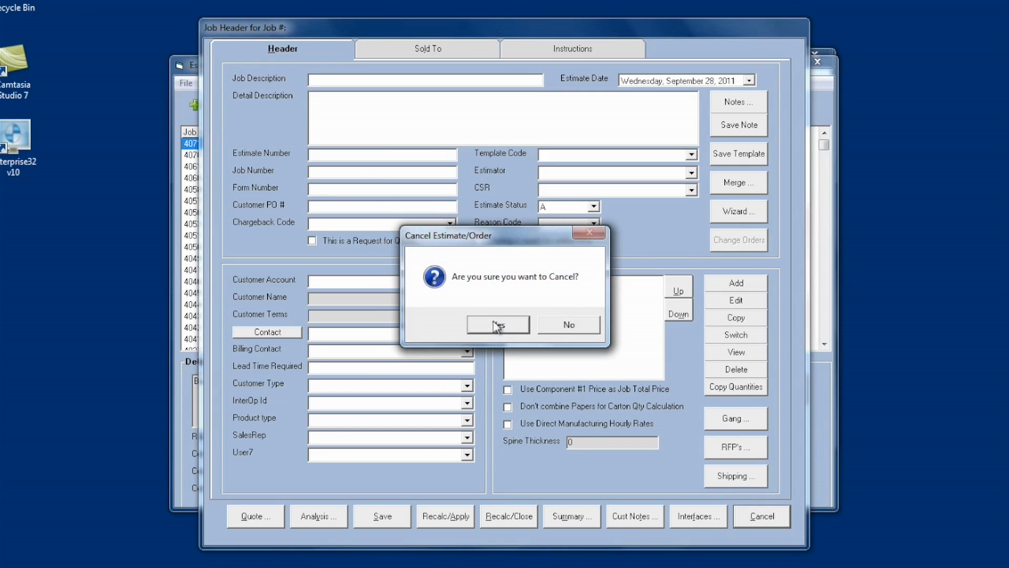
click(496, 325)
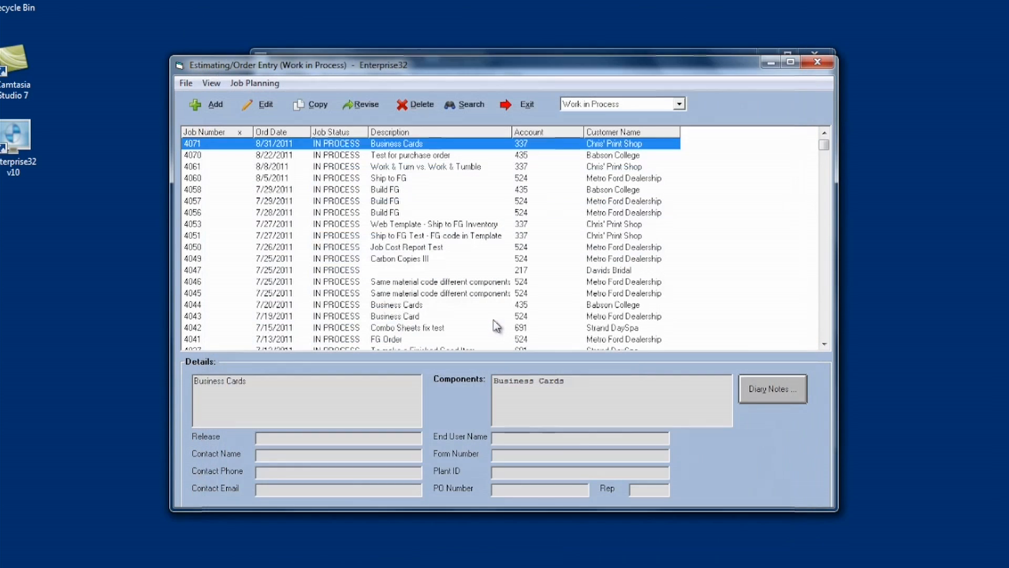
Start copying the Business Cards job, turn off the ink cost and customer information updates, and save these copy options as defaults.
click(315, 108)
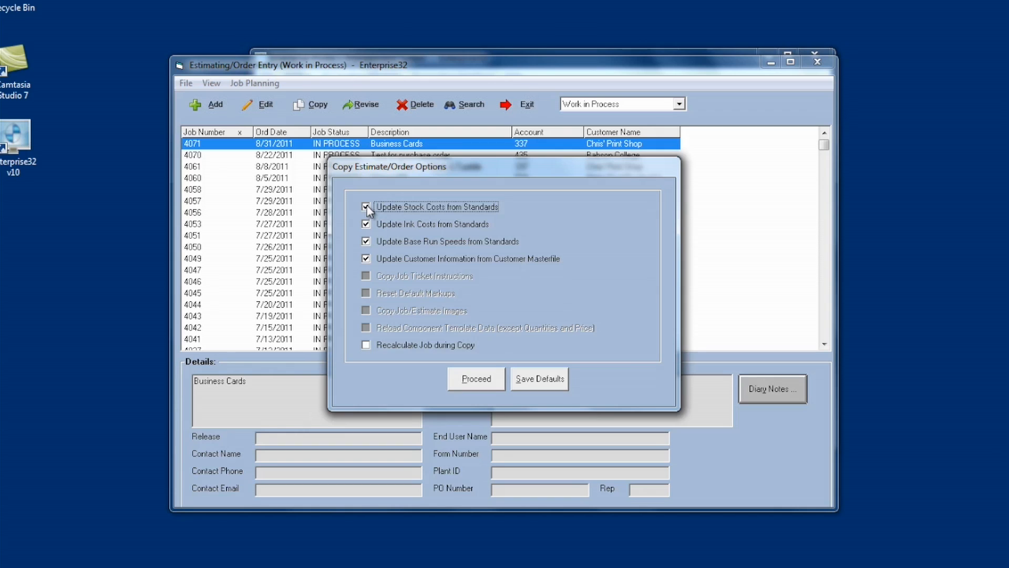
click(366, 224)
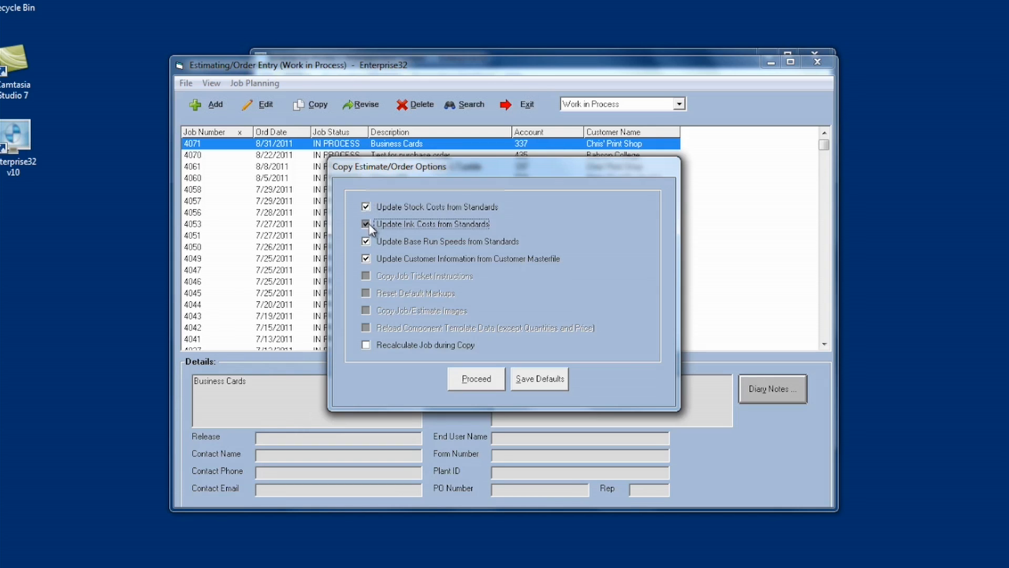
click(367, 258)
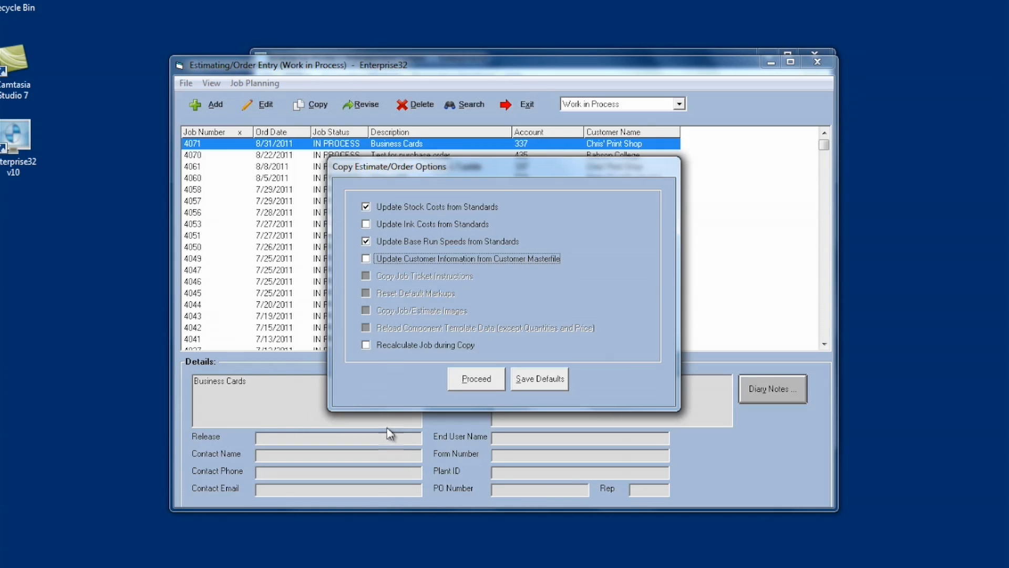
click(543, 381)
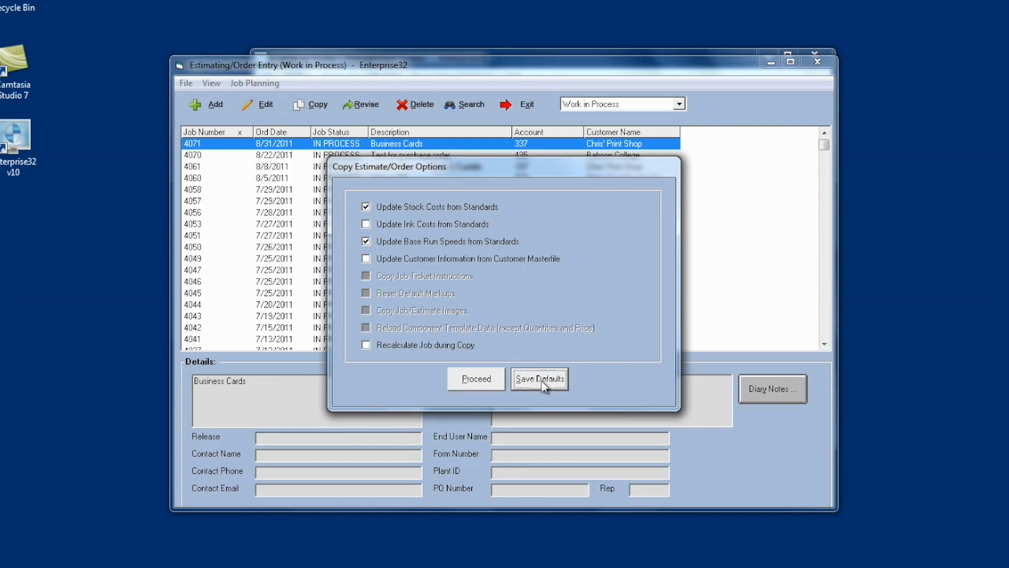
Proceed with the copy, cancel the copied estimate, and start copying the job again to check the saved copy options.
click(462, 378)
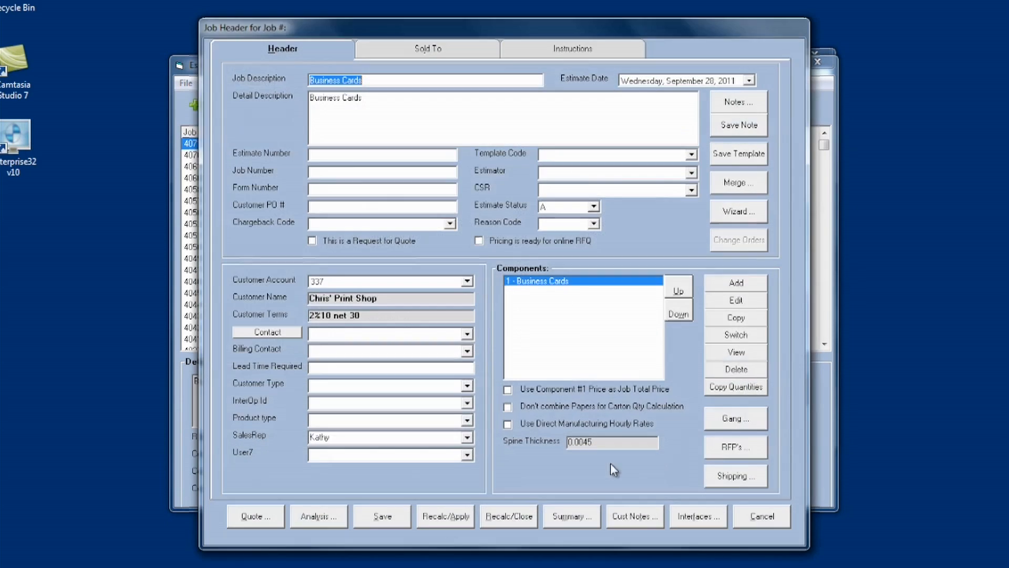
click(768, 509)
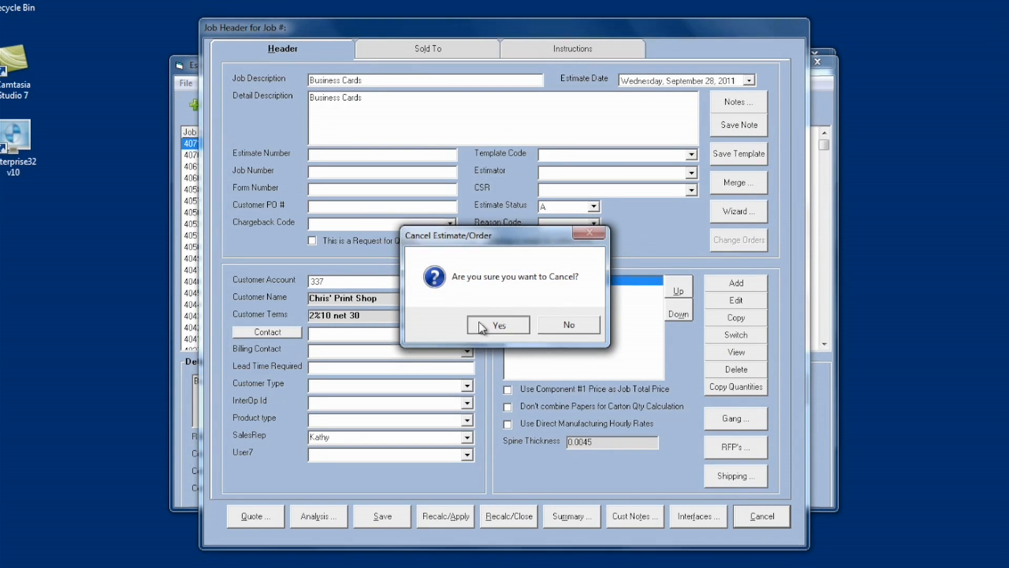
click(480, 324)
click(318, 104)
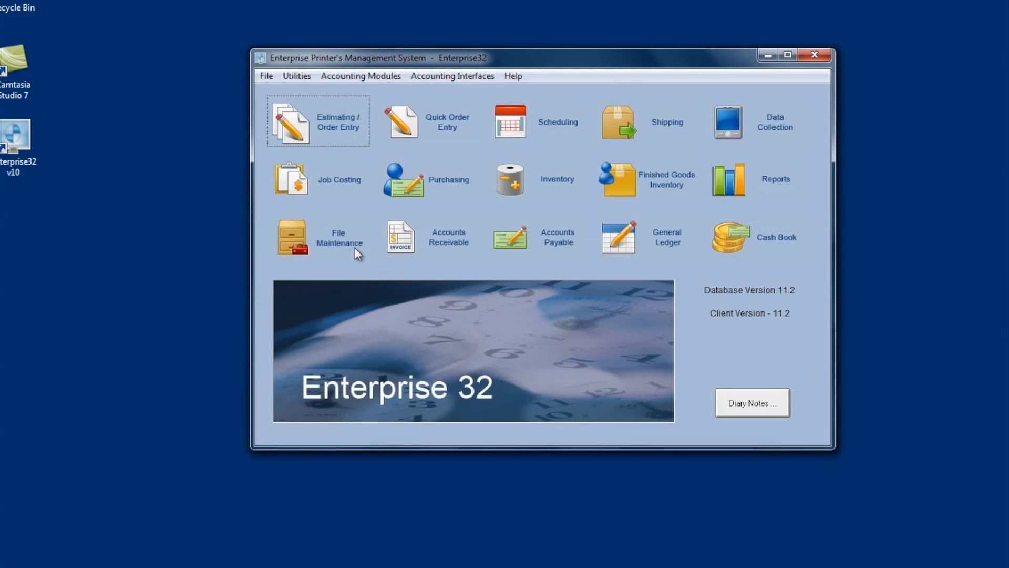
Open the System Options page of the System Settings in File Maintenance.
click(339, 243)
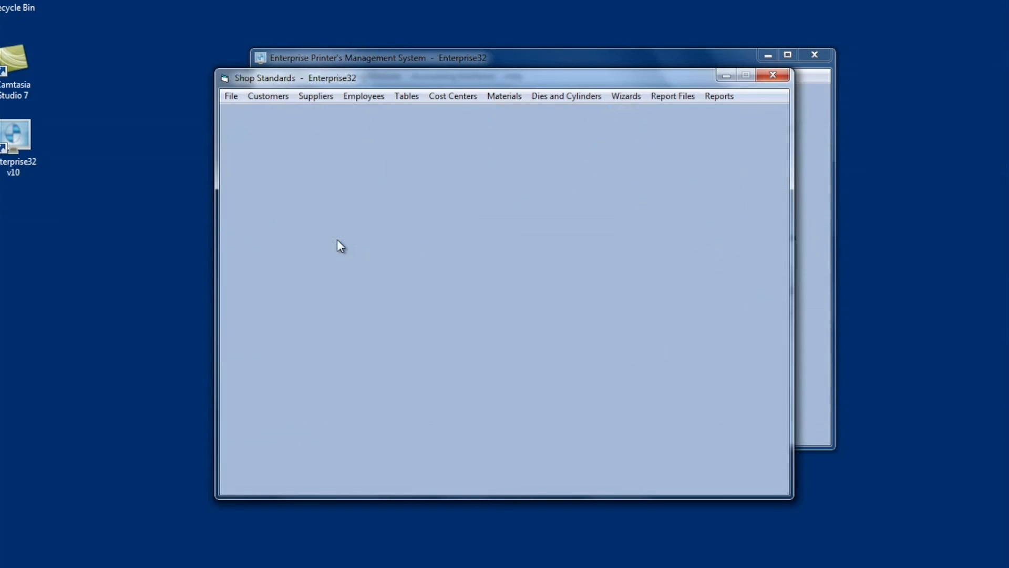
click(230, 97)
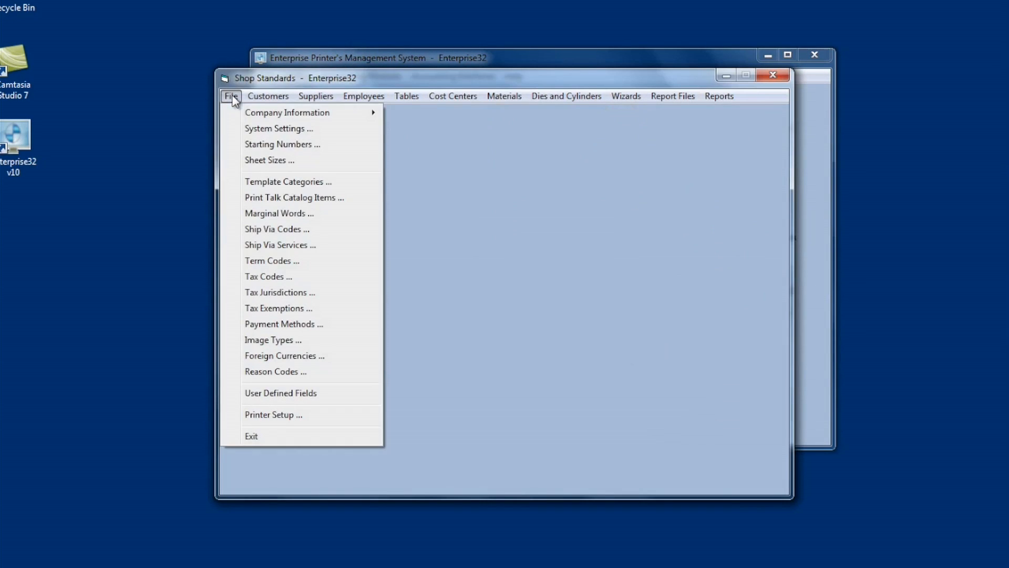
click(241, 129)
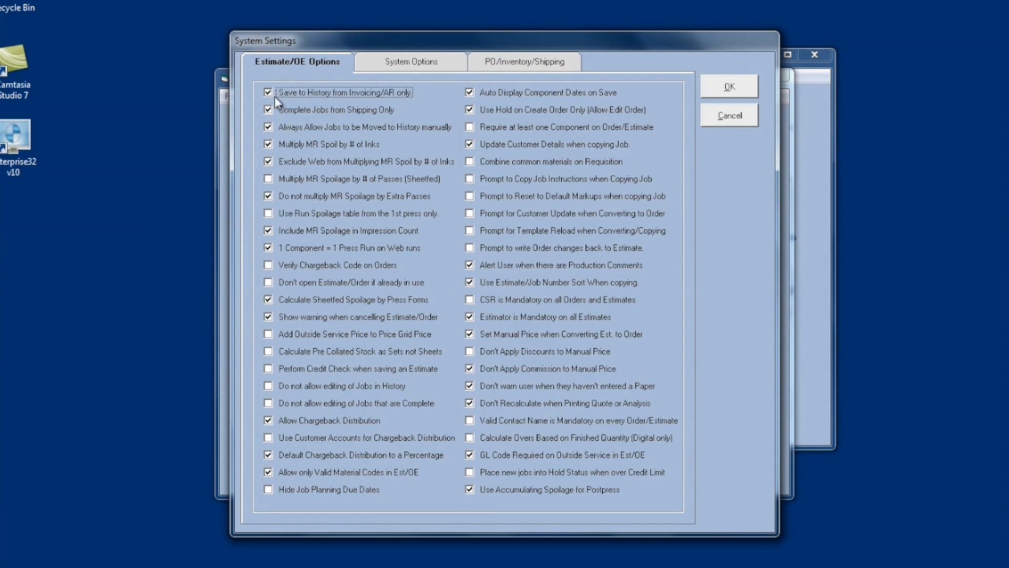
click(412, 63)
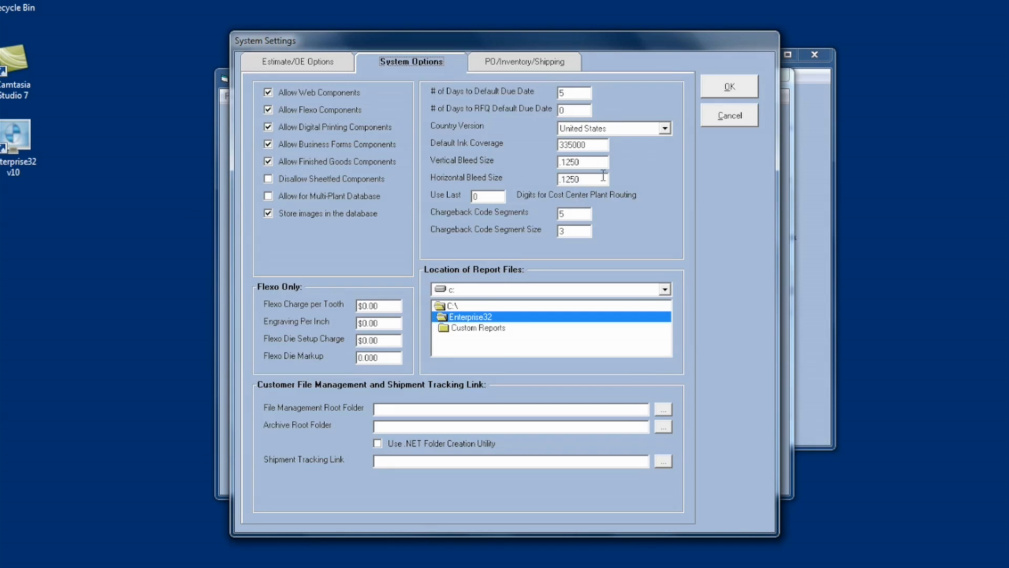
Review the default due date days, default ink coverage, and vertical and horizontal bleed sizes in the system options.
double_click(567, 94)
text(5)
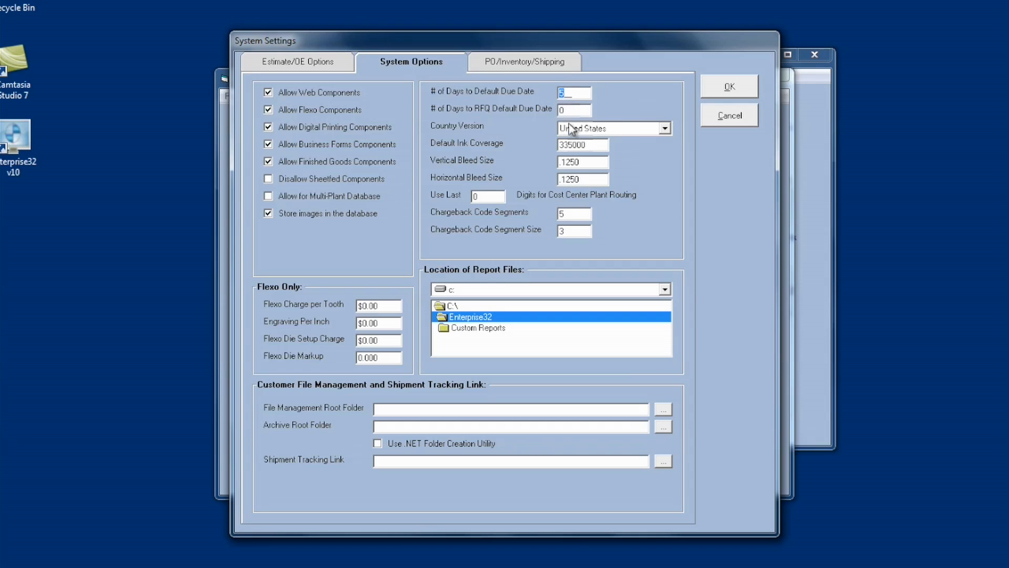
click(601, 147)
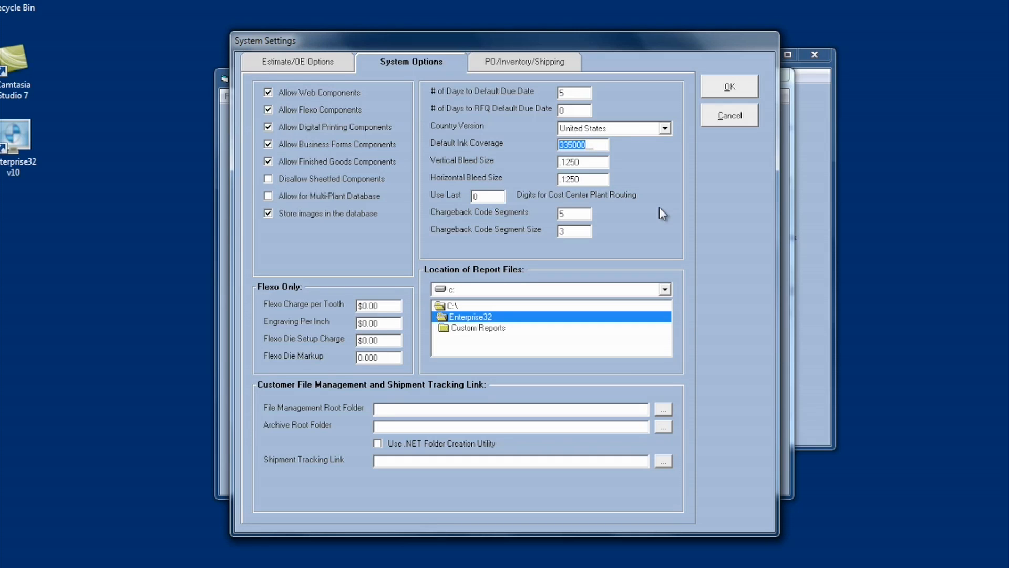
click(586, 162)
click(587, 179)
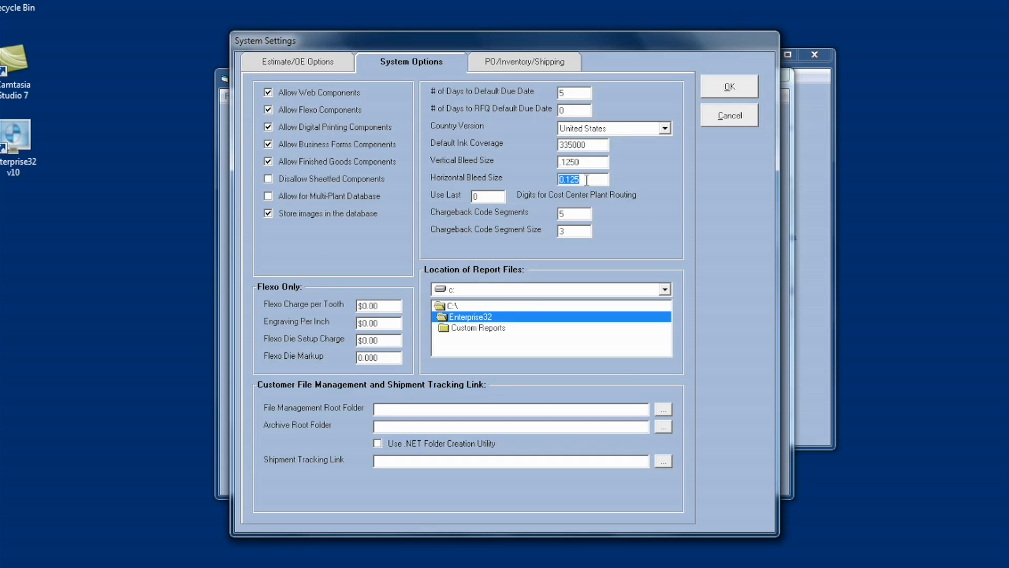